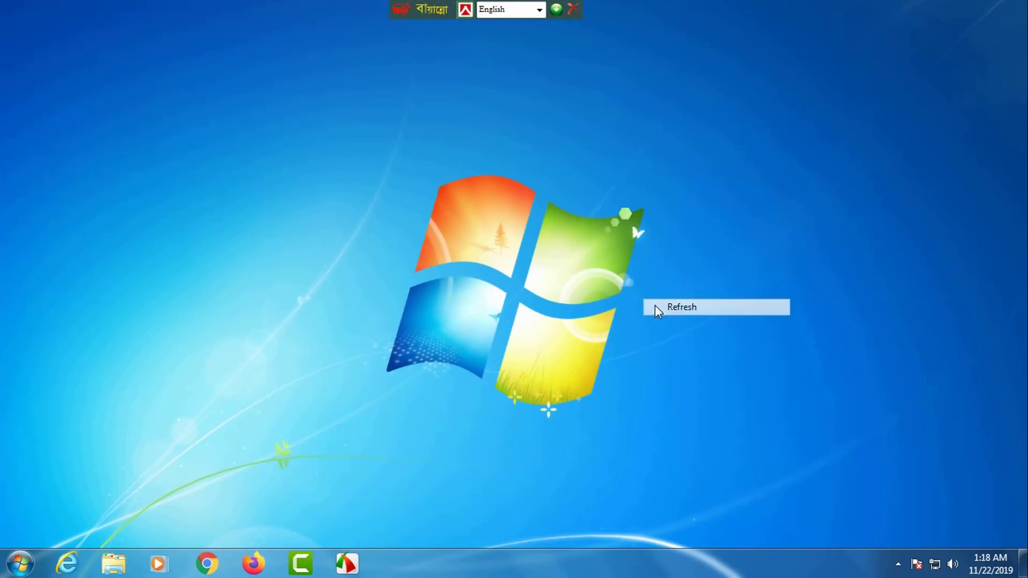
Step: Refresh the desktop
right_click(655, 306)
click(666, 348)
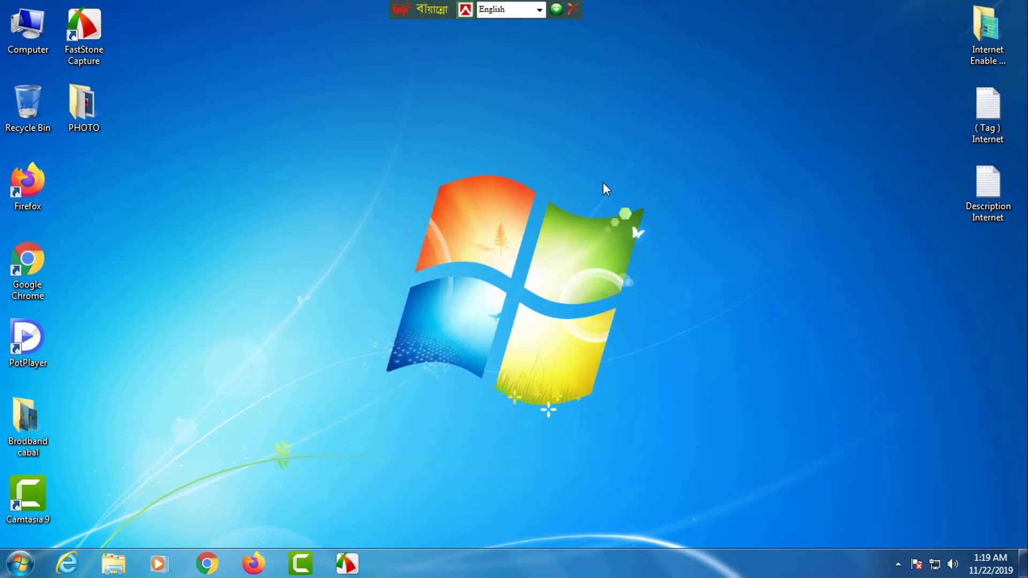
right_click(205, 124)
click(240, 222)
Step: Open the desktop's Personalization settings and go from there to the Control Panel home
right_click(276, 160)
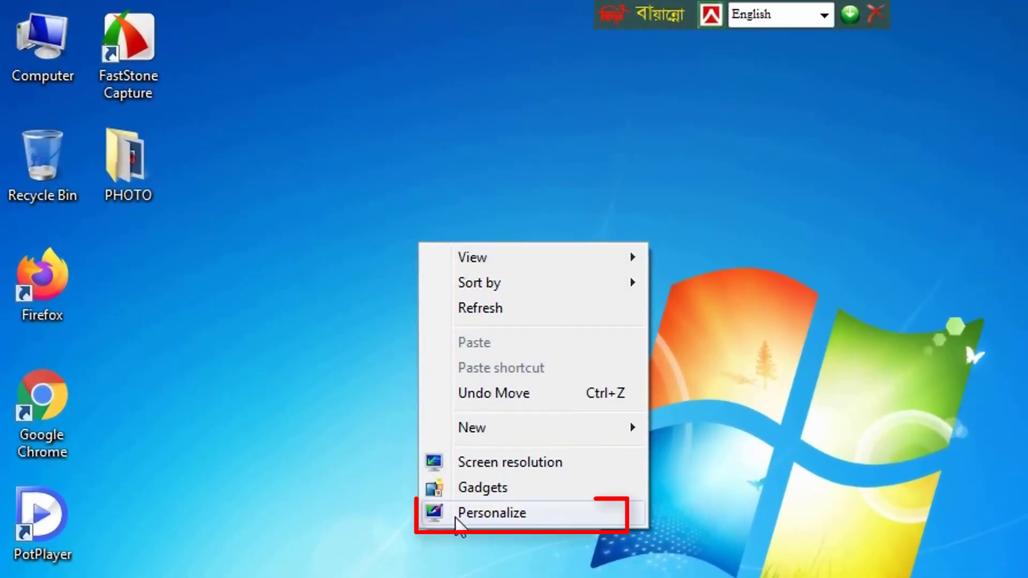
click(506, 517)
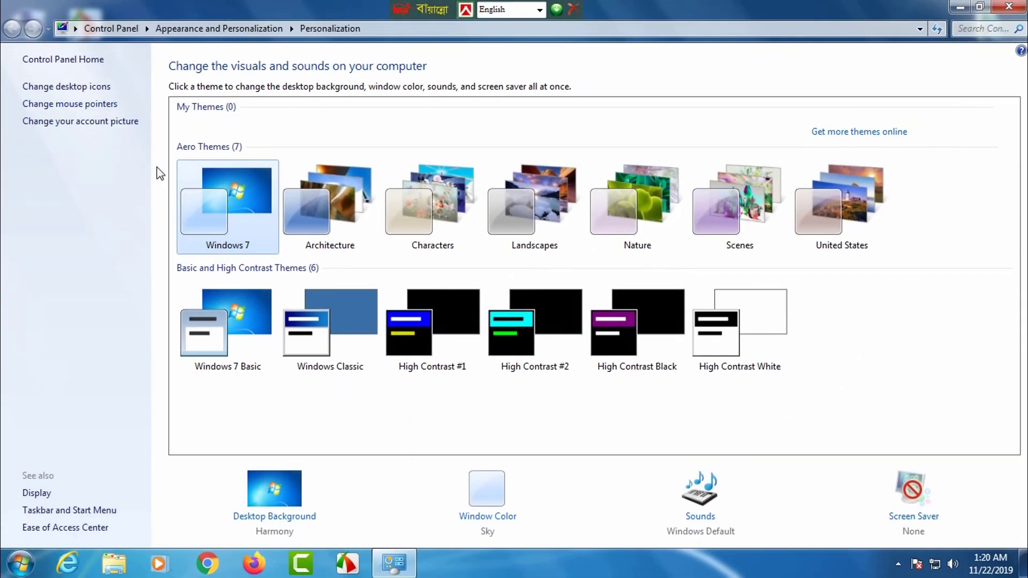
click(68, 60)
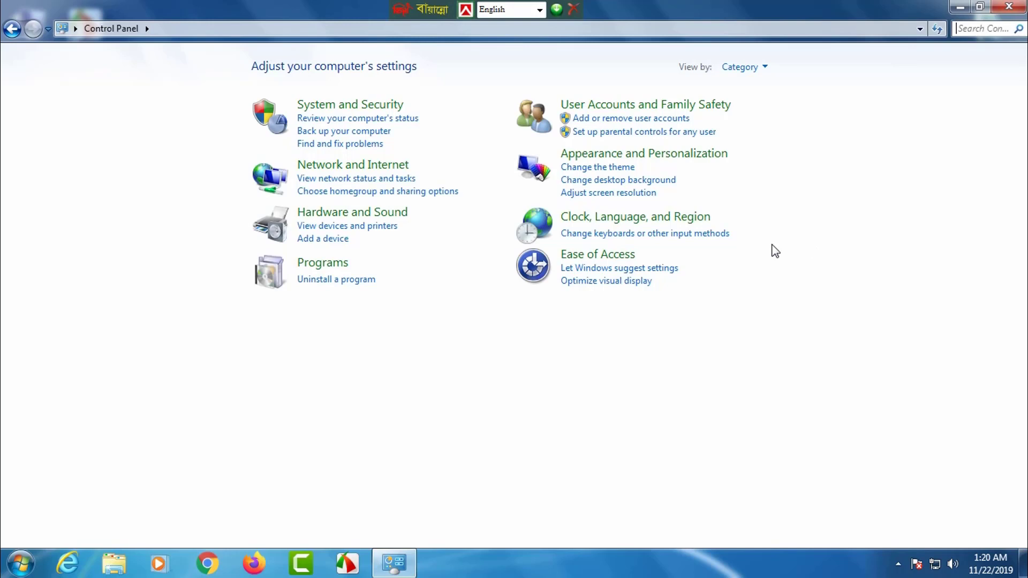
Step: Switch the Control Panel view from categories to small icons
click(765, 71)
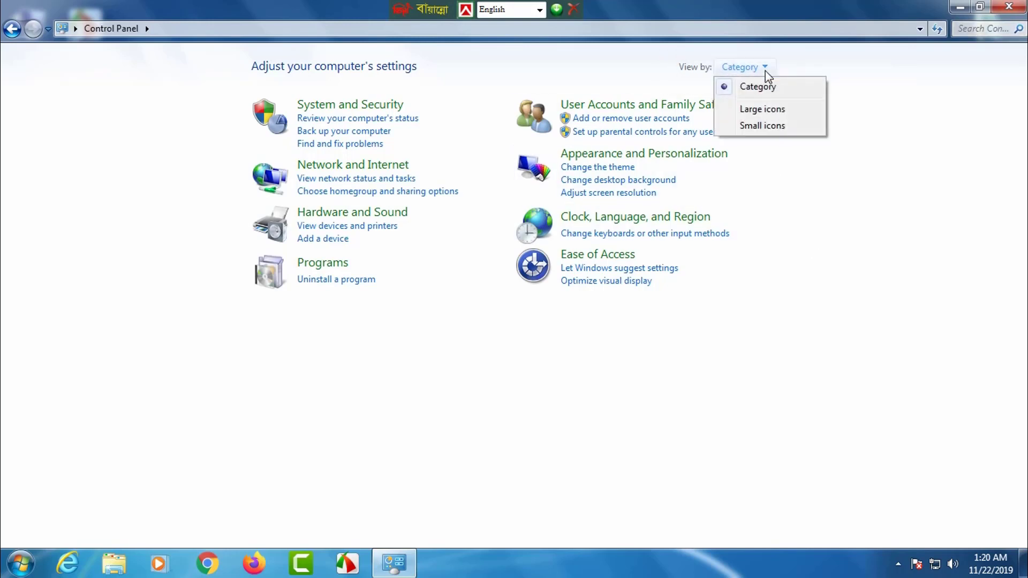
click(790, 196)
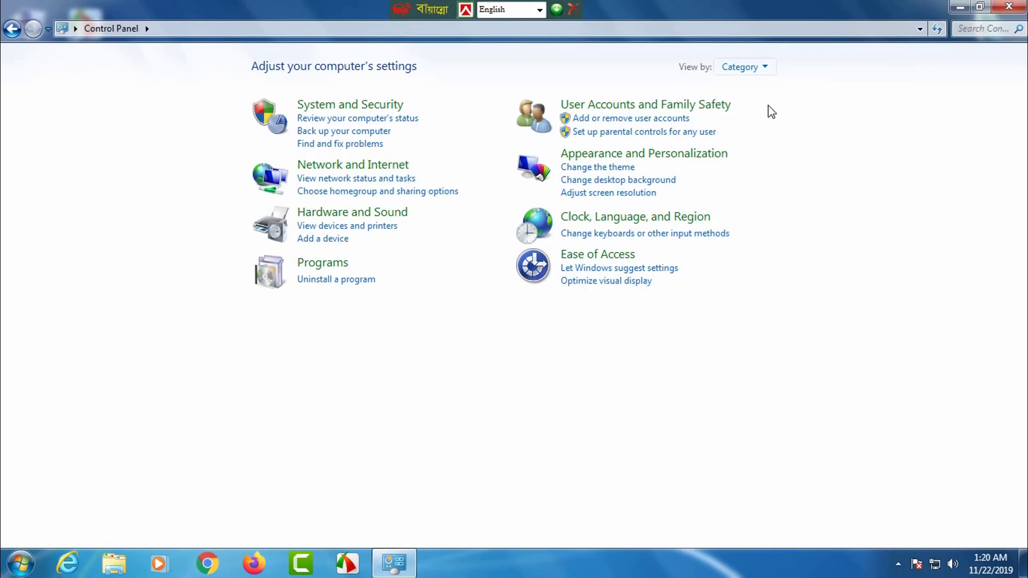
click(765, 68)
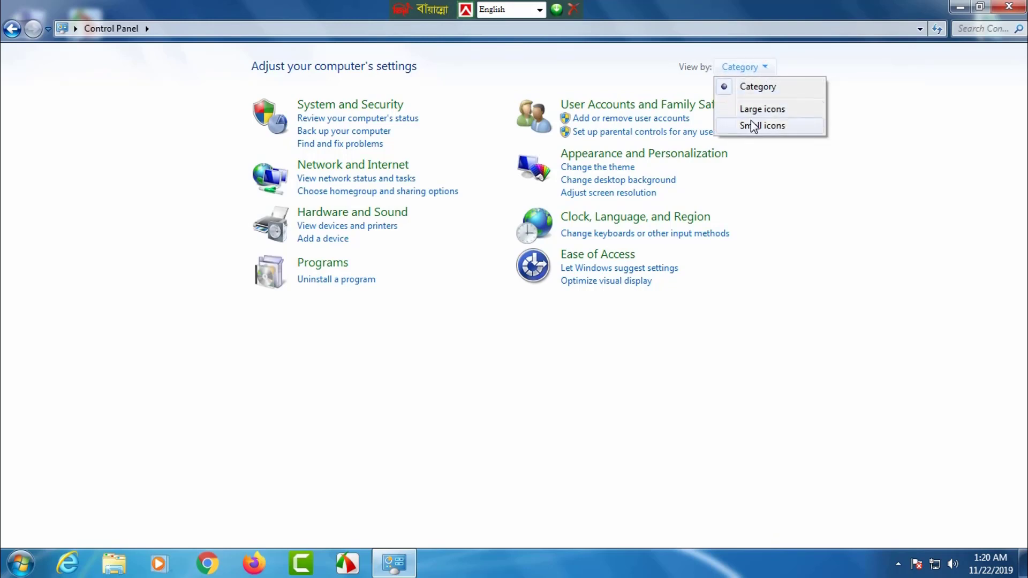
click(777, 128)
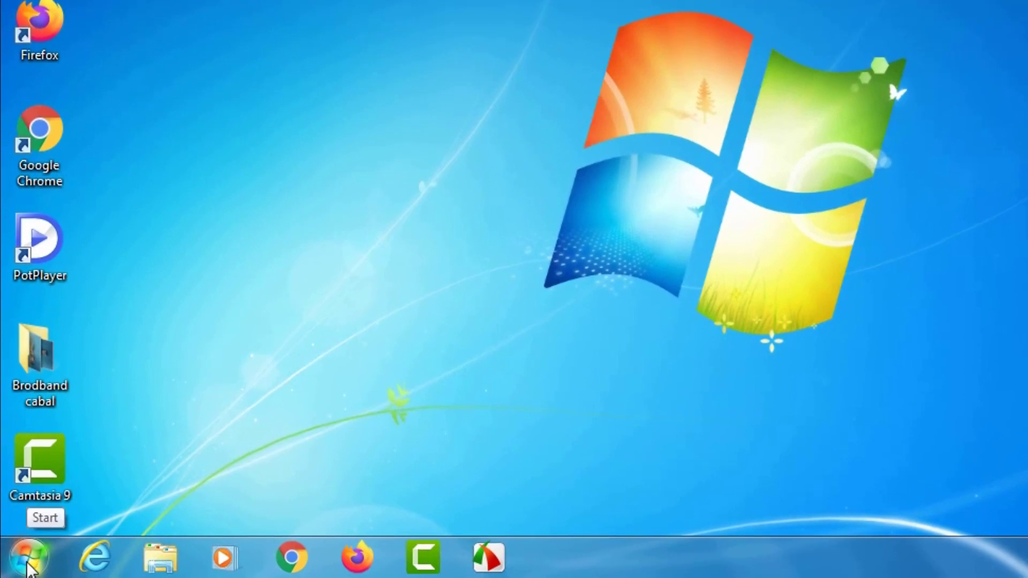
Step: Open Control Panel directly from the Start menu's list of system places
click(27, 569)
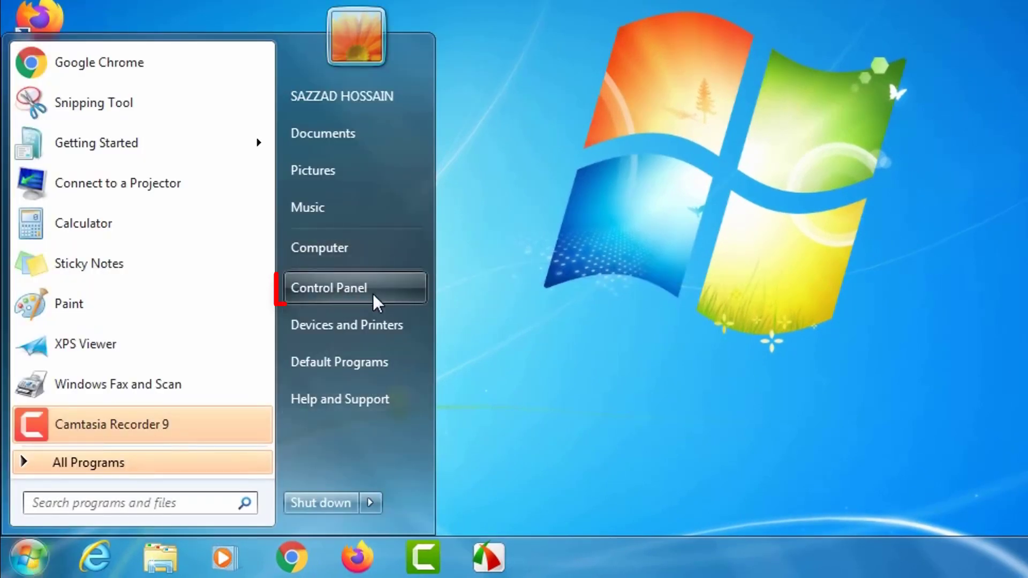
click(336, 294)
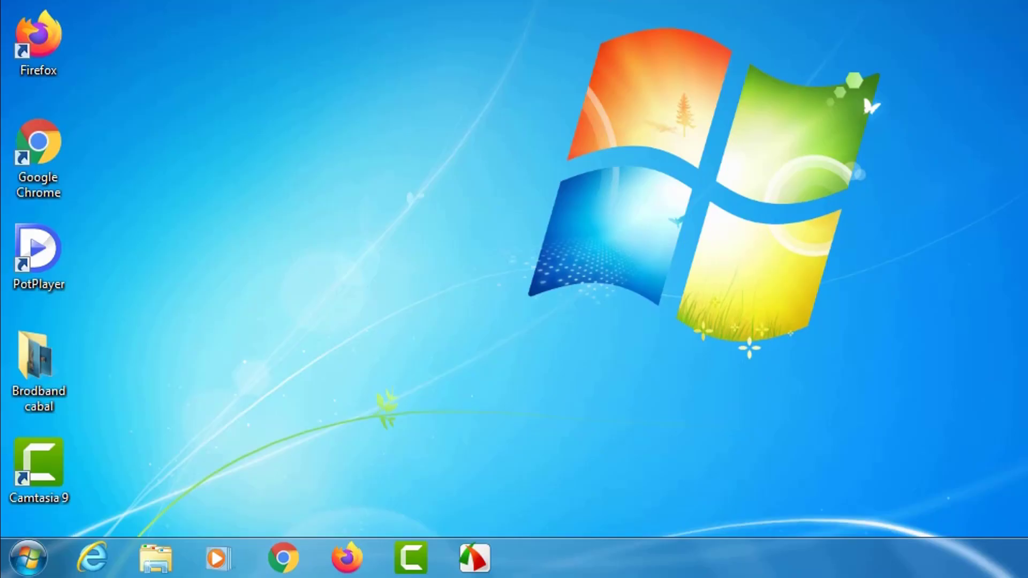
Step: Search programs and files for "control" and open Control Panel from the results
click(31, 557)
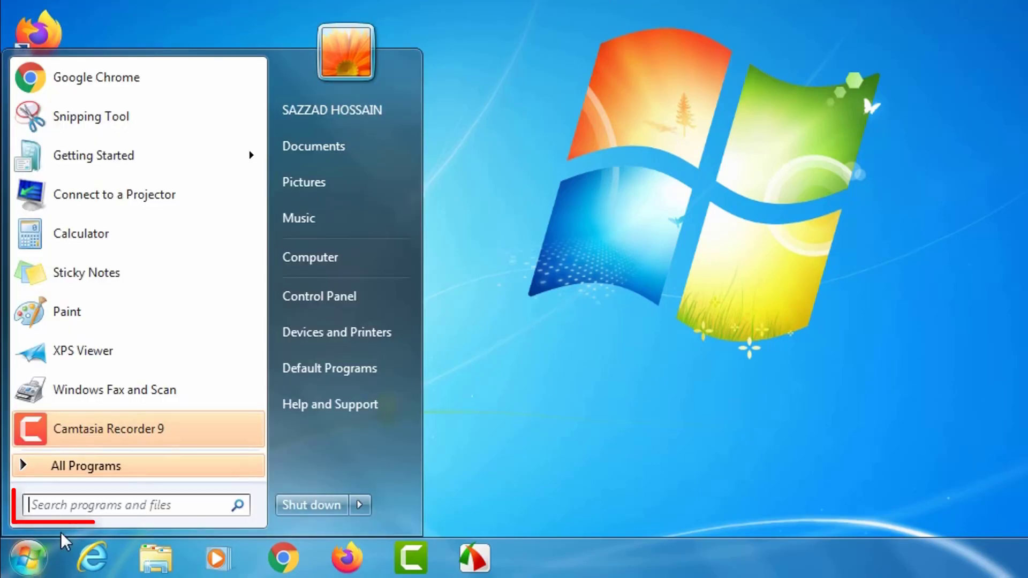
click(94, 509)
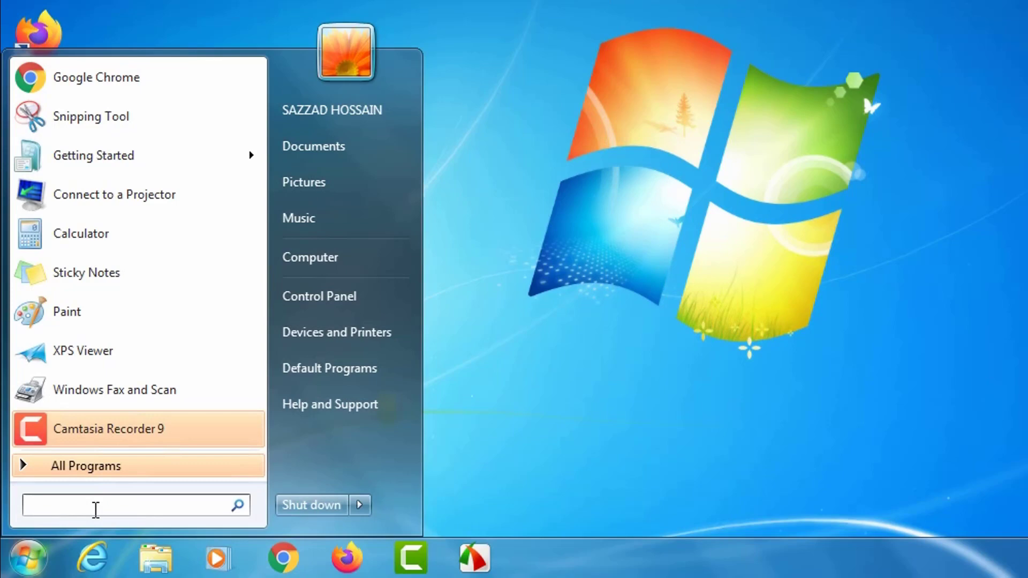
text(con)
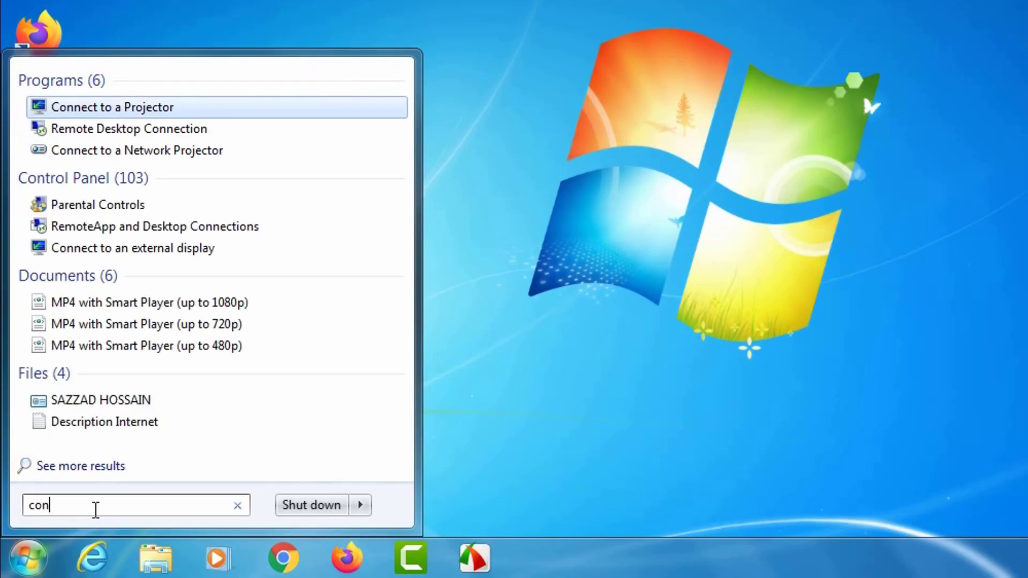
text(n)
key(BackSpace)
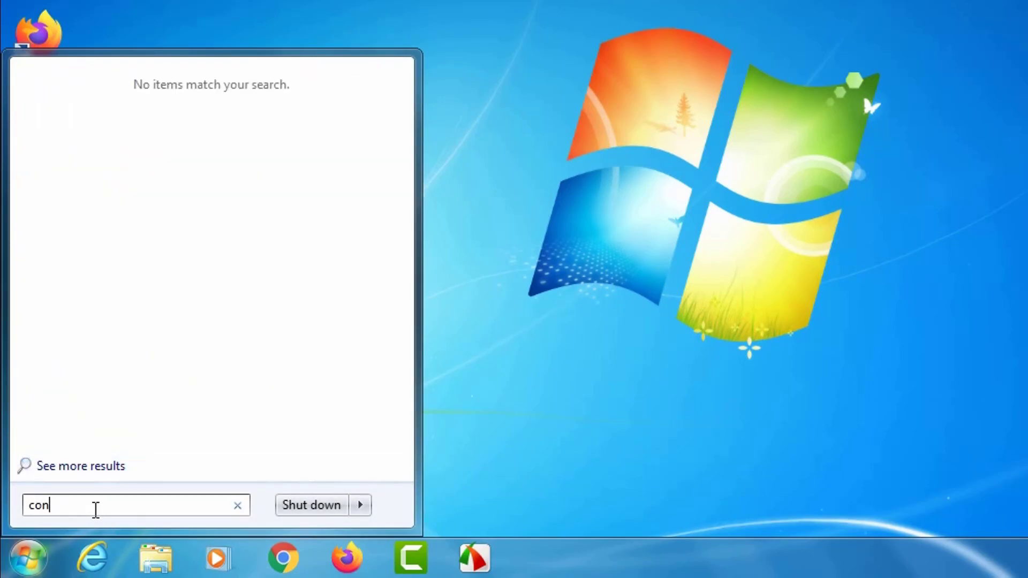
text(trol)
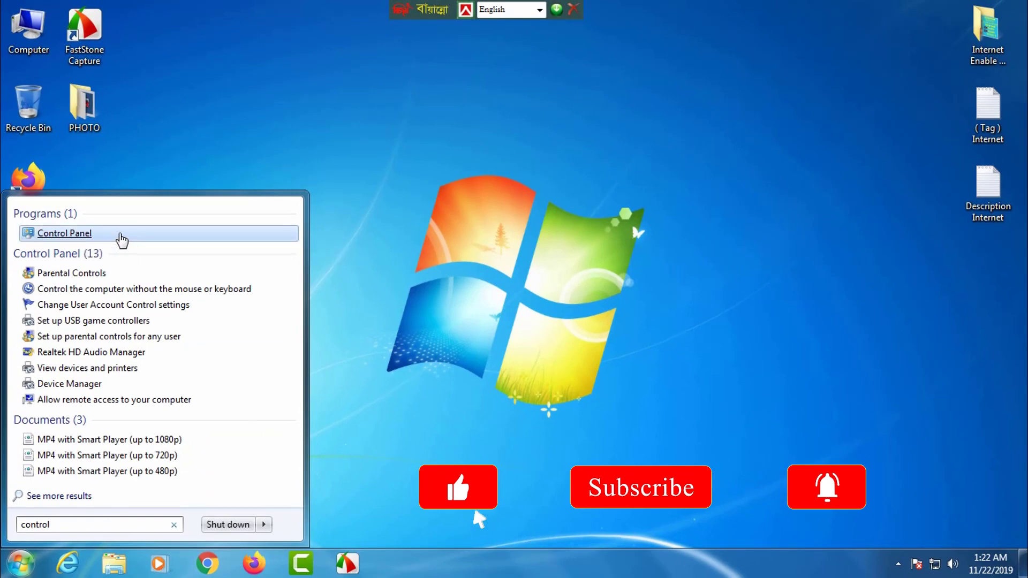
click(119, 233)
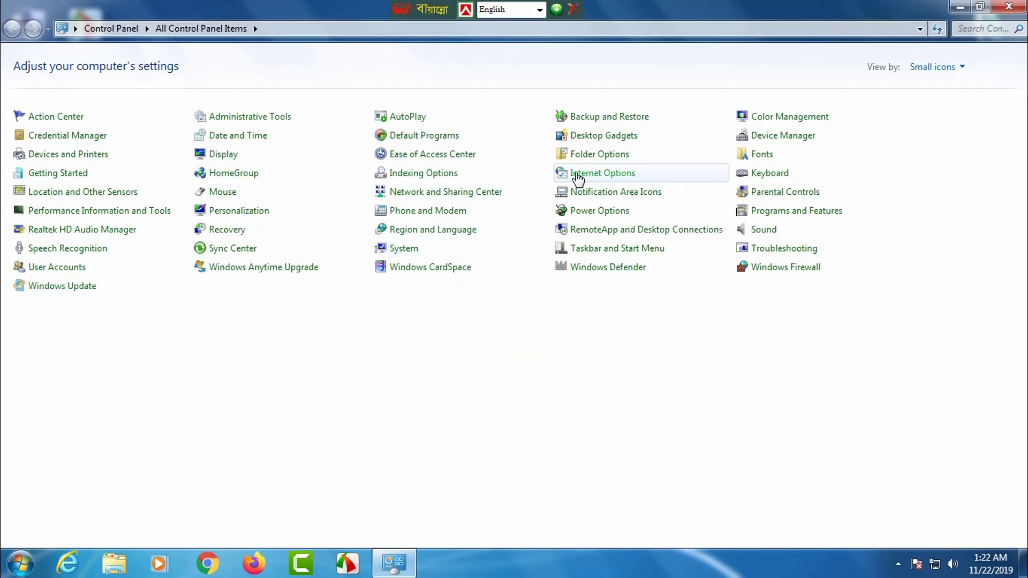
Step: Go through Network and Sharing Center to the adapter settings and disable the Local Area Connection
click(455, 194)
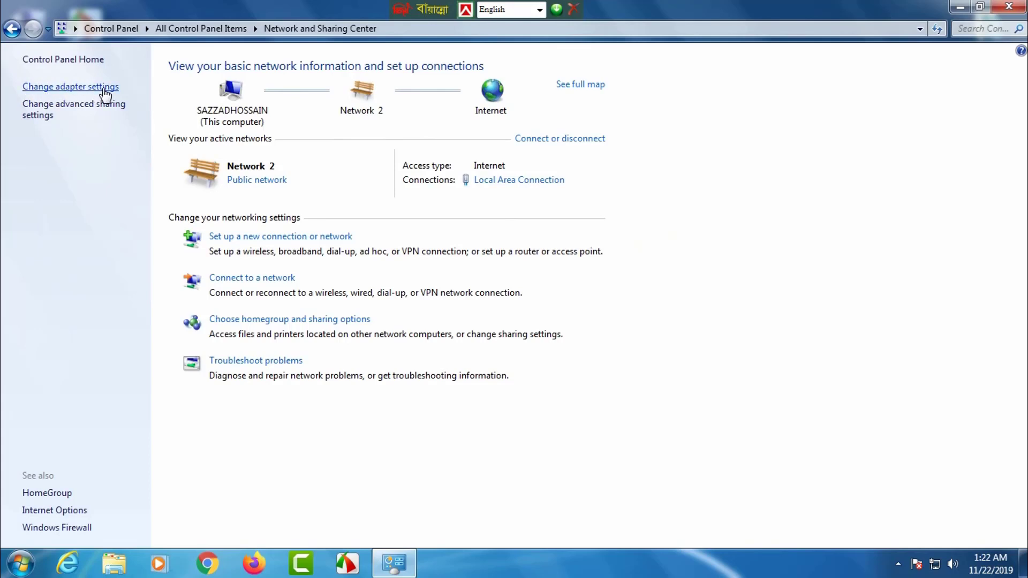
click(66, 87)
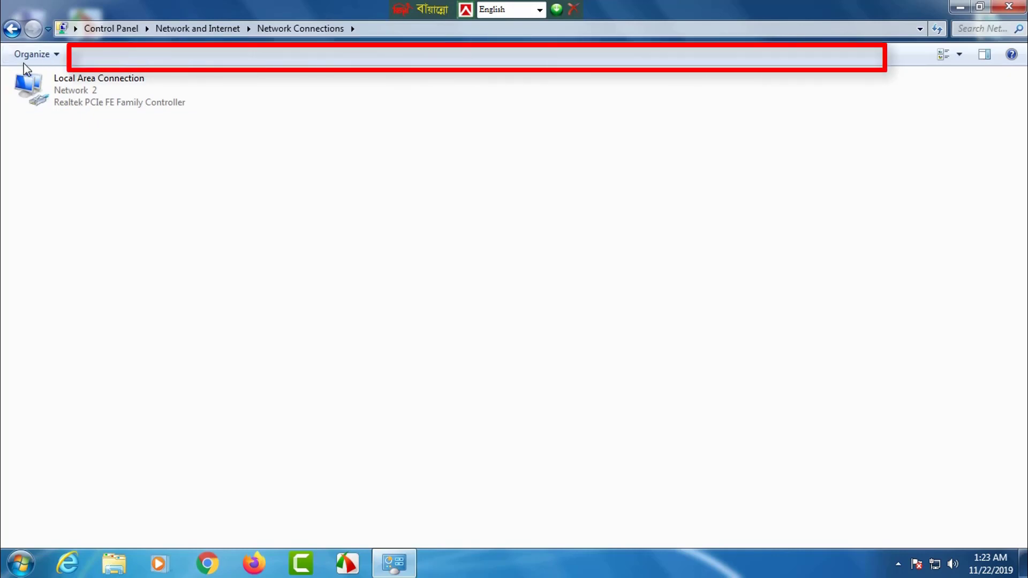
click(98, 90)
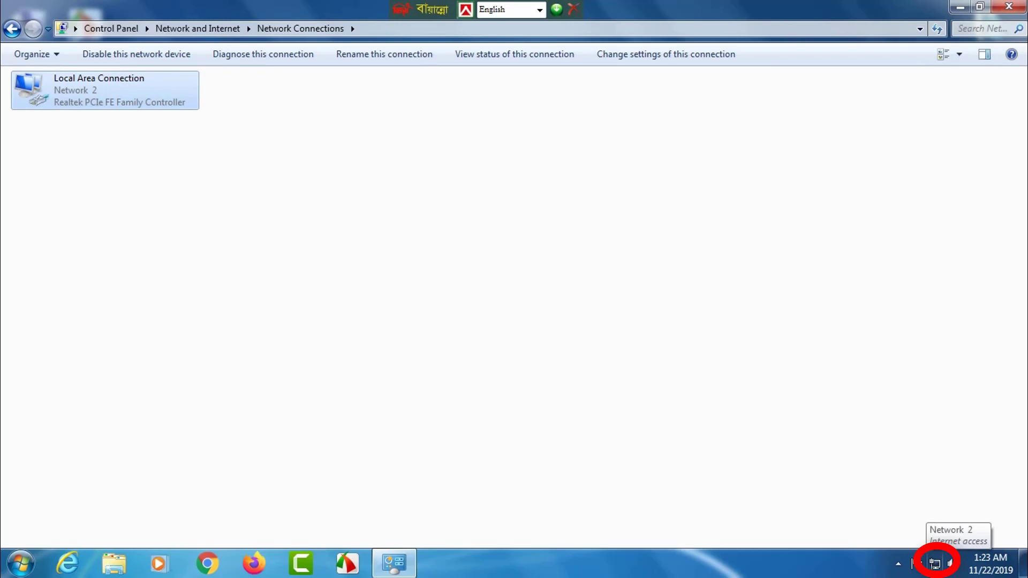
click(118, 55)
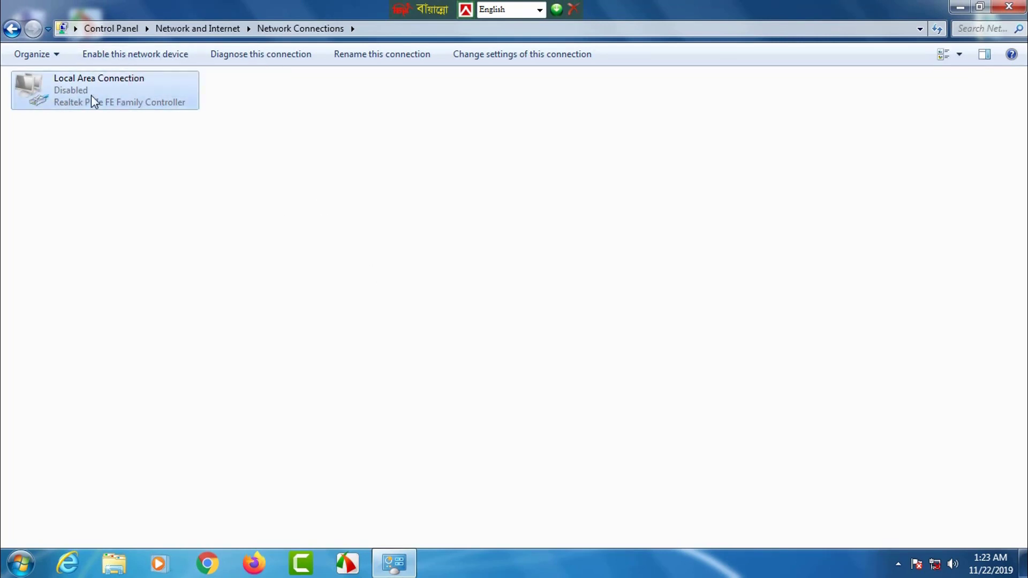
Step: Enable the disabled Local Area Connection network device again
right_click(110, 101)
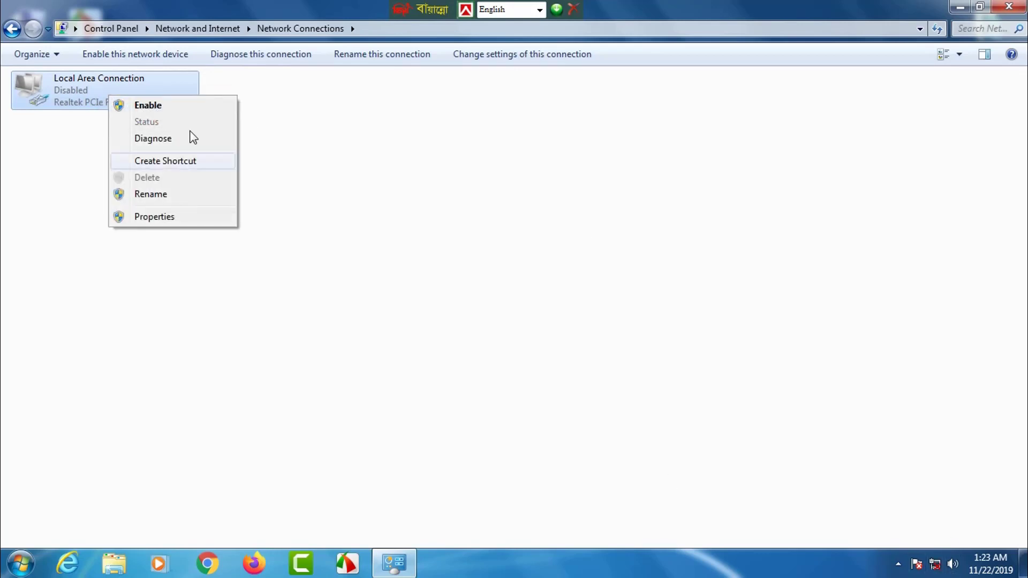
click(117, 80)
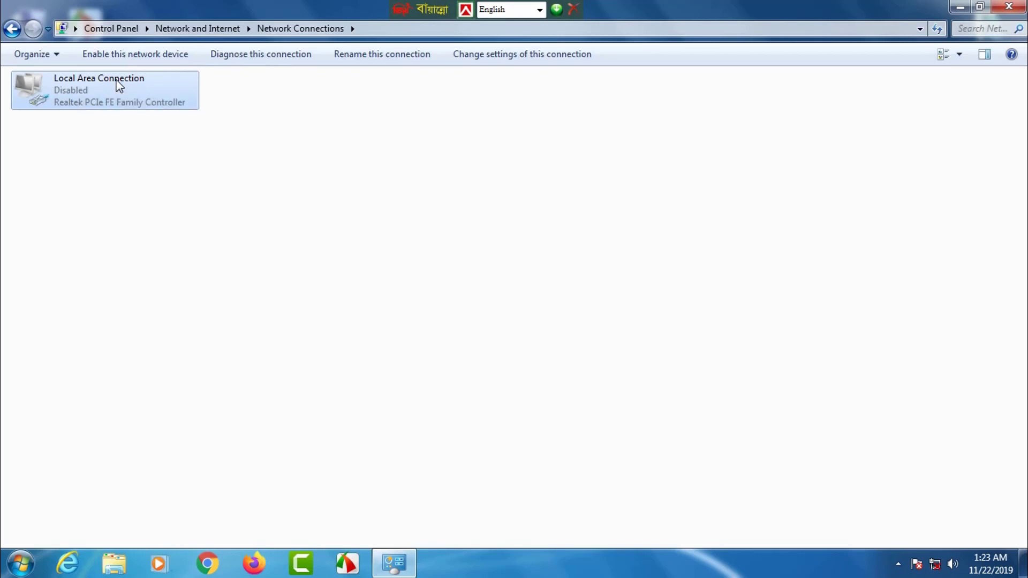
click(131, 56)
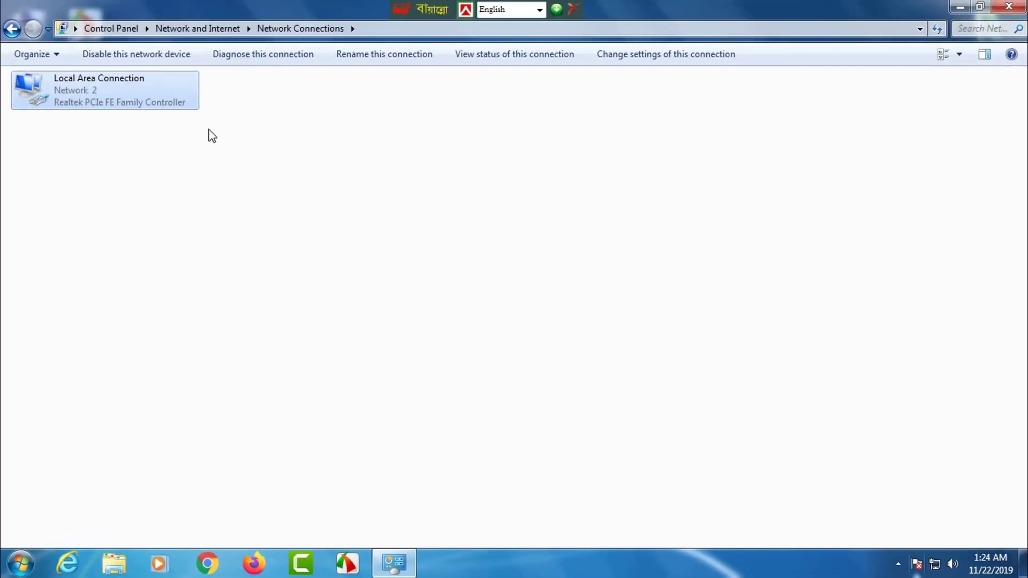
Step: Close the Network Connections window and refresh the desktop
click(1009, 6)
right_click(325, 113)
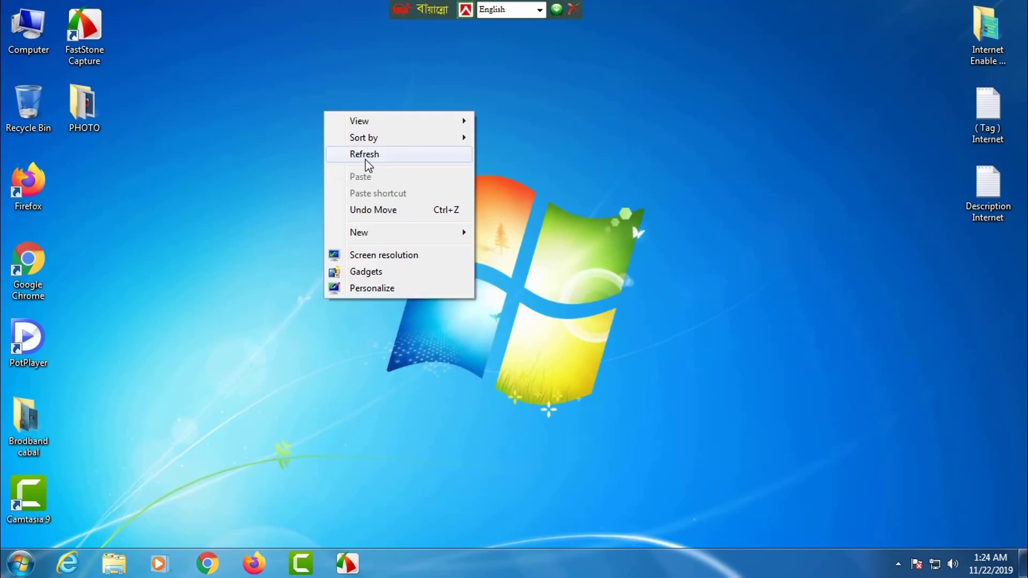
click(365, 159)
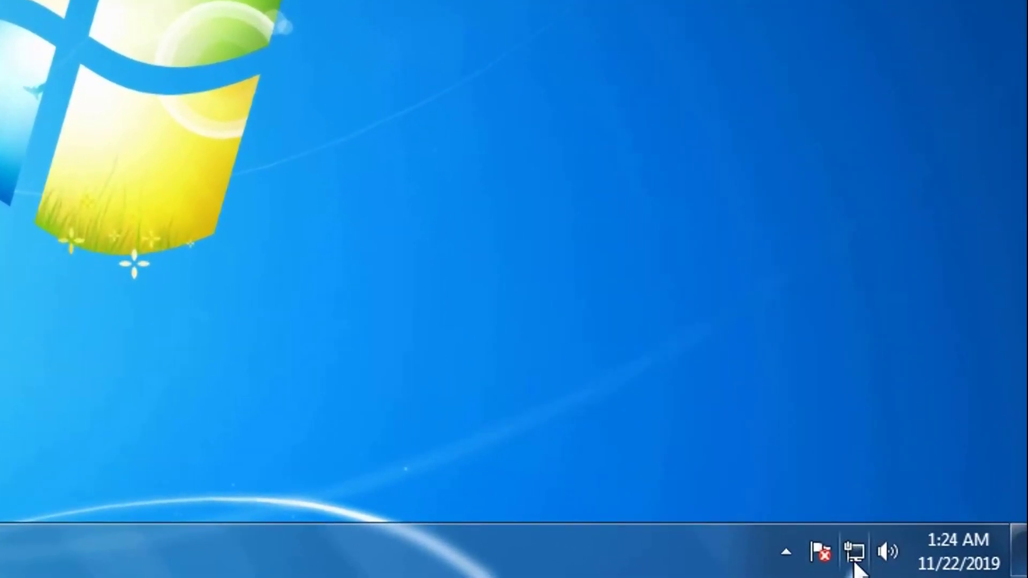
Step: Open Network and Sharing Center from the network status in the notification area and go to the adapter settings
mouse_move(853, 562)
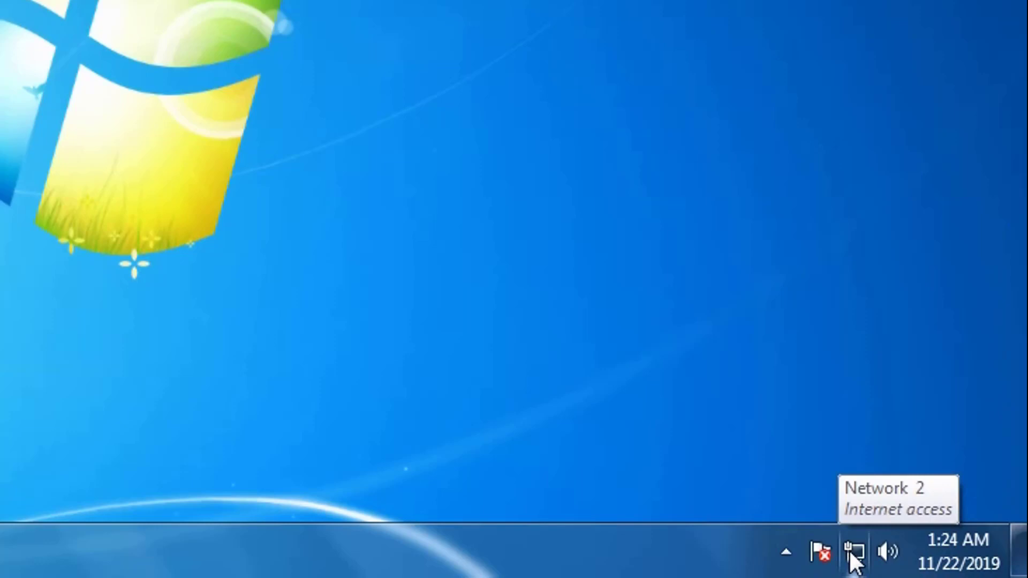
right_click(850, 551)
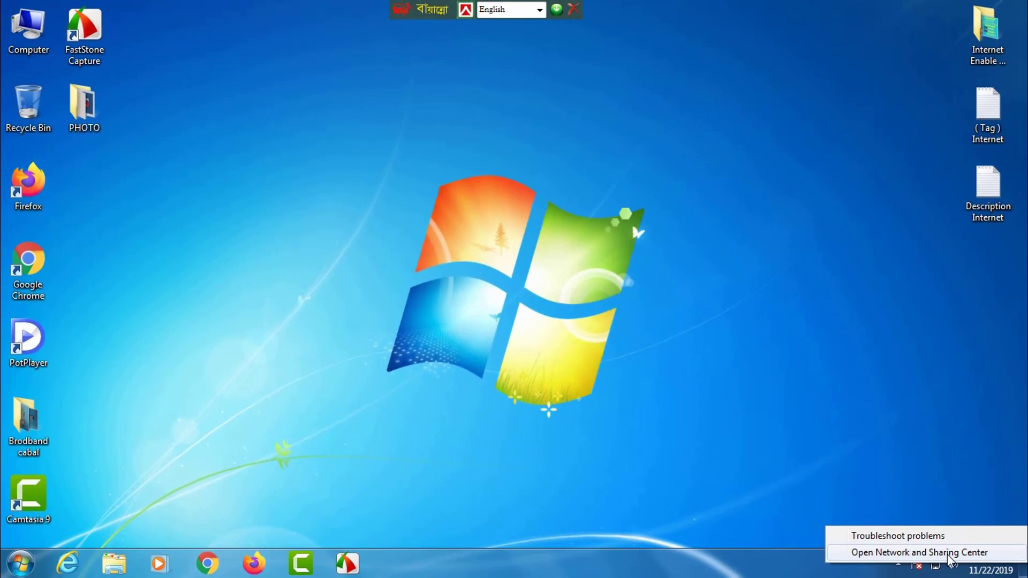
click(948, 556)
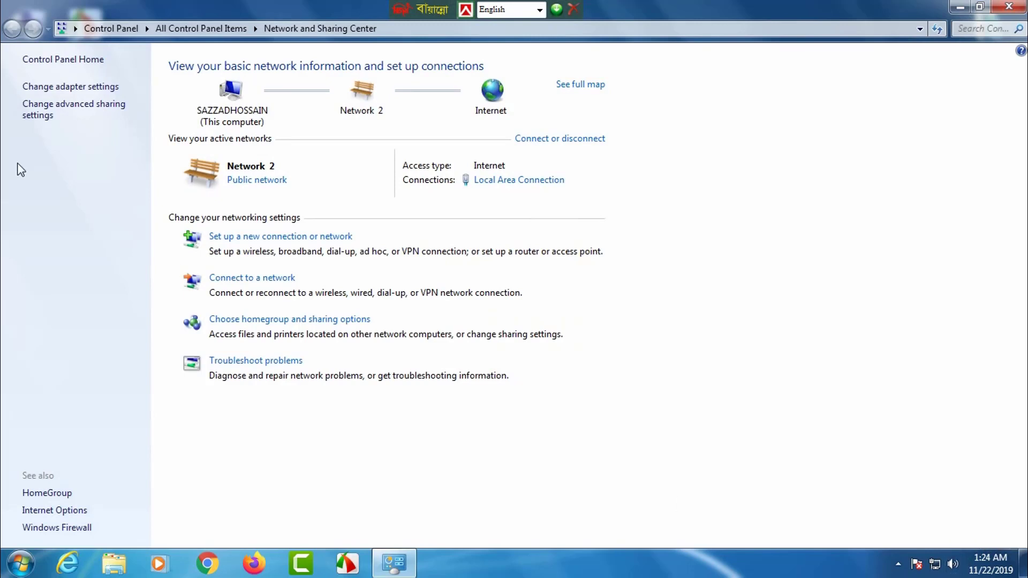
click(45, 91)
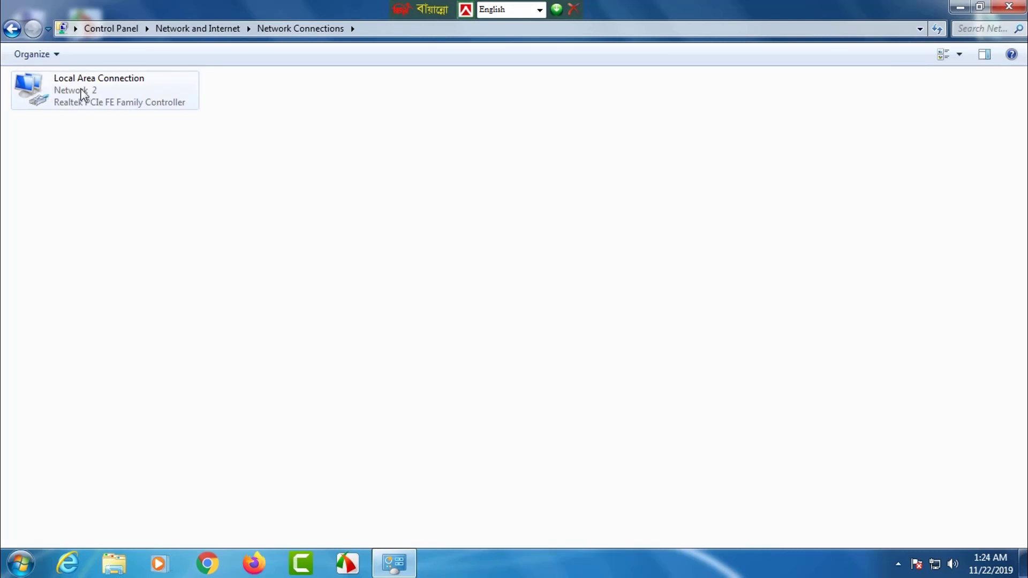
Step: Disable the Local Area Connection through its own context options and enable it again the same way
click(130, 90)
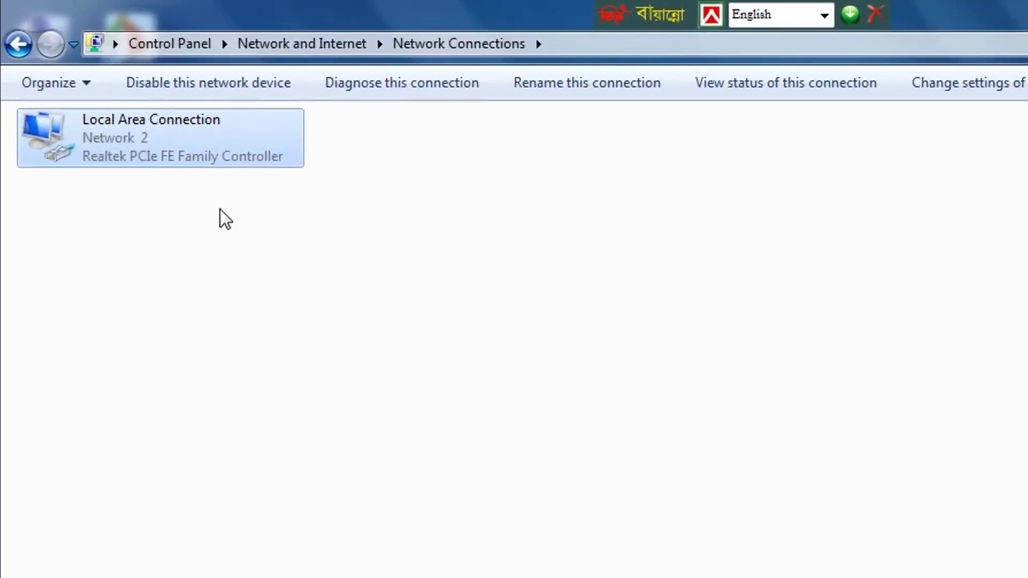
right_click(169, 151)
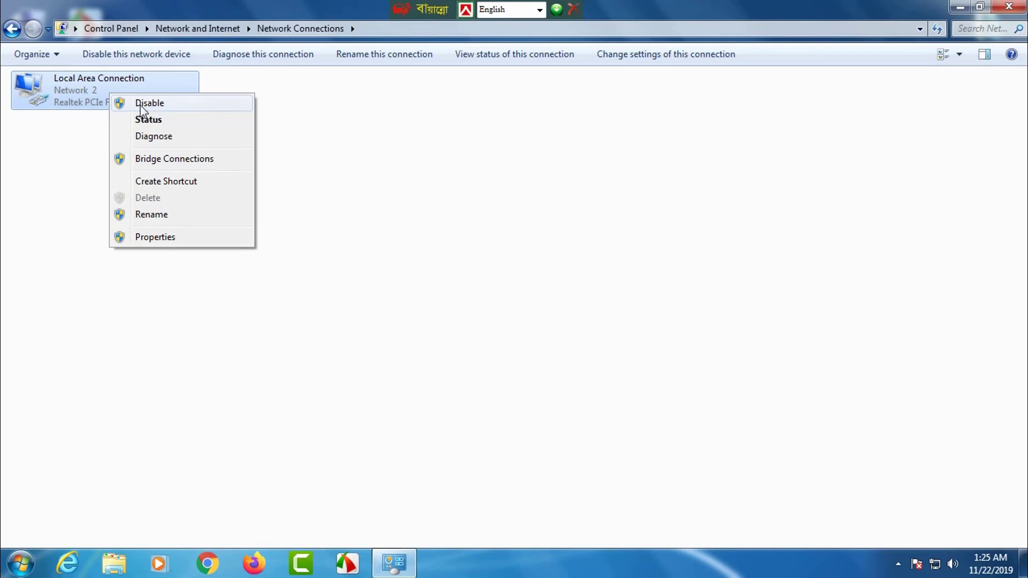
click(149, 103)
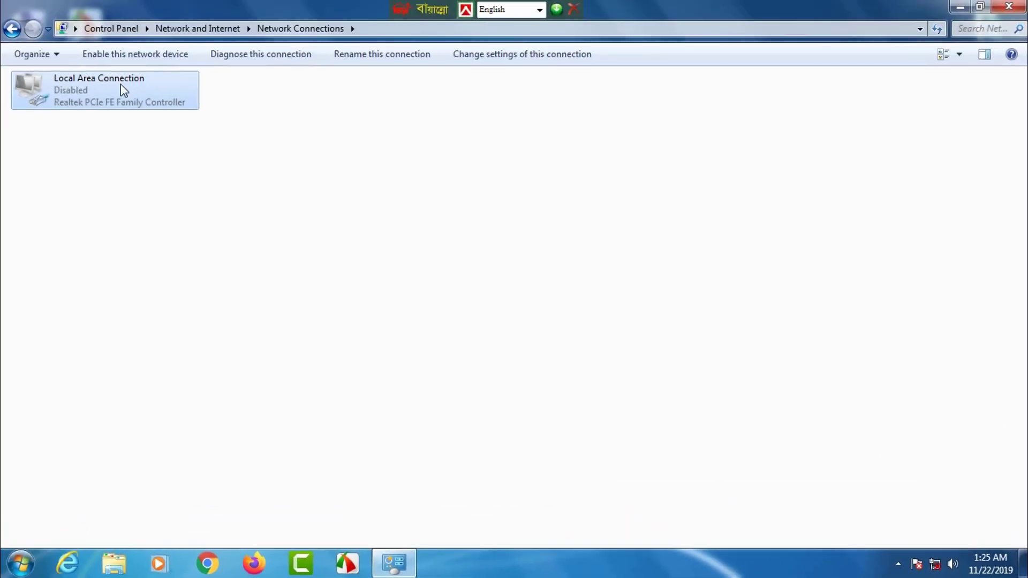
right_click(122, 90)
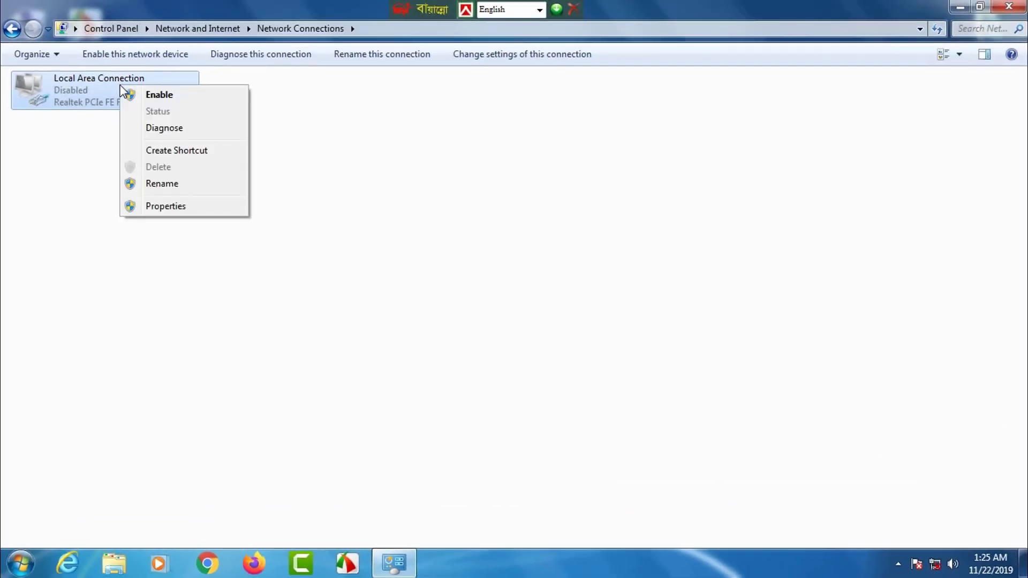
click(162, 95)
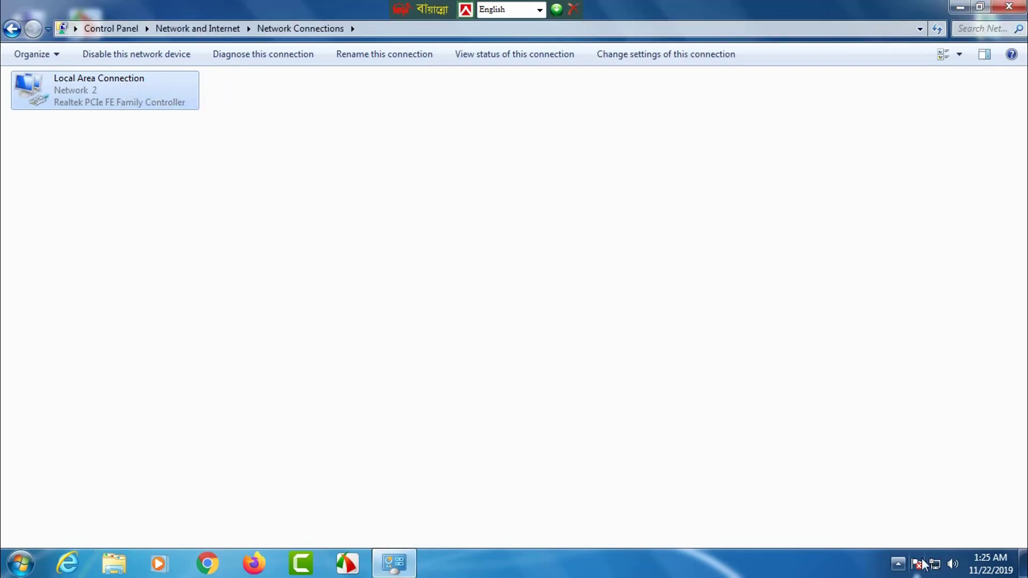